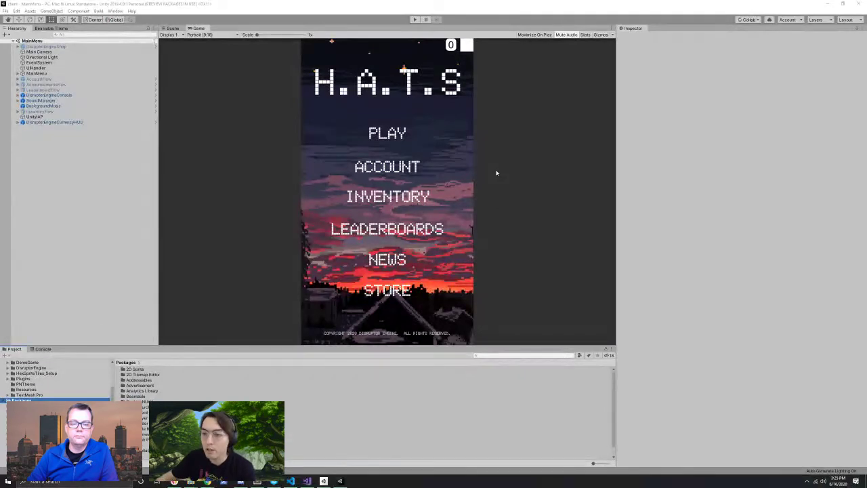
# Step: Expand the Assets folder in the Project panel
pyautogui.click(116, 11)
pyautogui.click(76, 237)
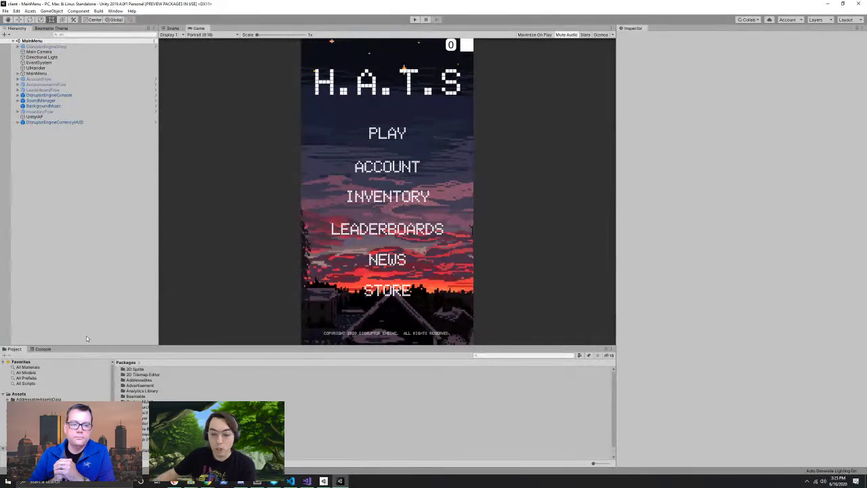
pyautogui.scroll(-5, 54, 379)
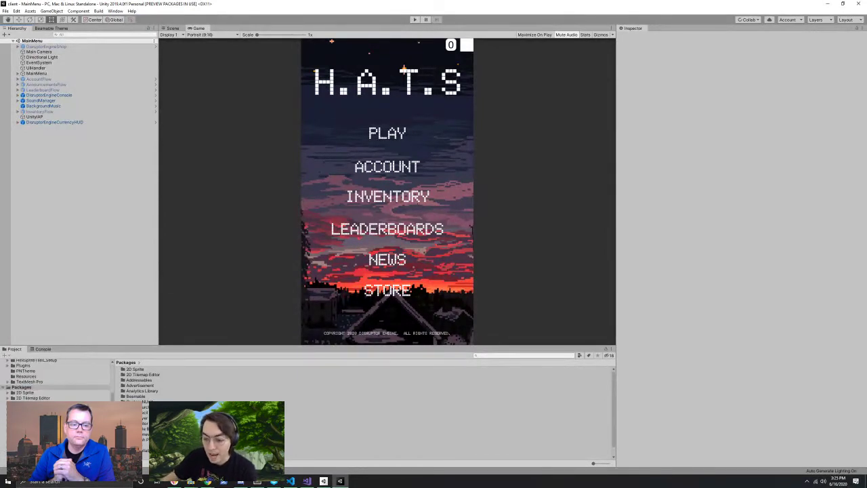
pyautogui.scroll(5, 55, 379)
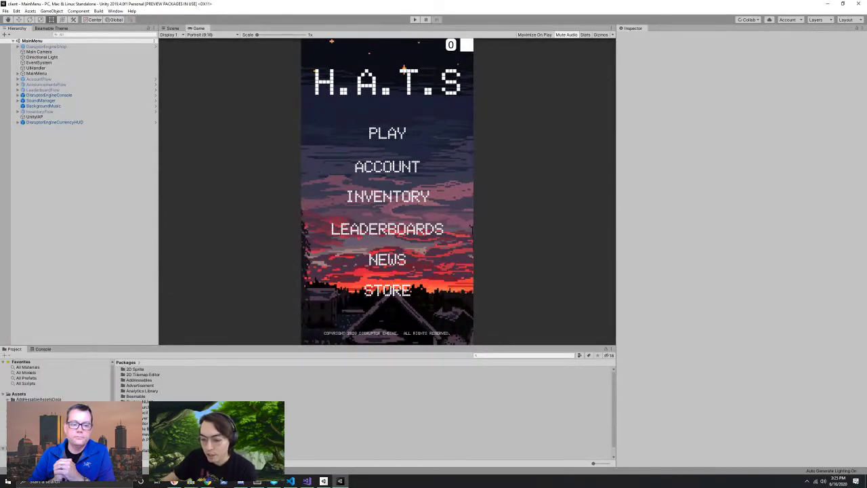
pyautogui.scroll(-1, 20, 393)
pyautogui.click(22, 374)
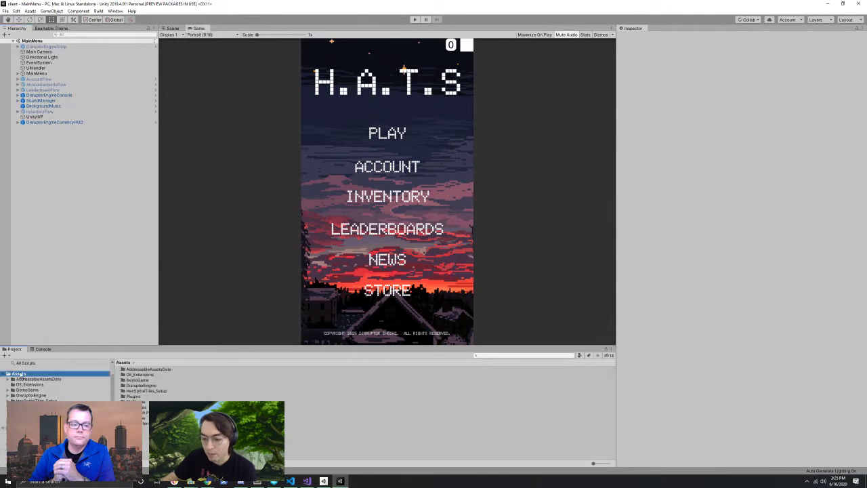
pyautogui.scroll(-1, 26, 380)
# Step: Open Packages > Beamable, then view the Beamable package (version 0.0.0) in Package Manager
pyautogui.click(20, 407)
pyautogui.scroll(-3, 54, 379)
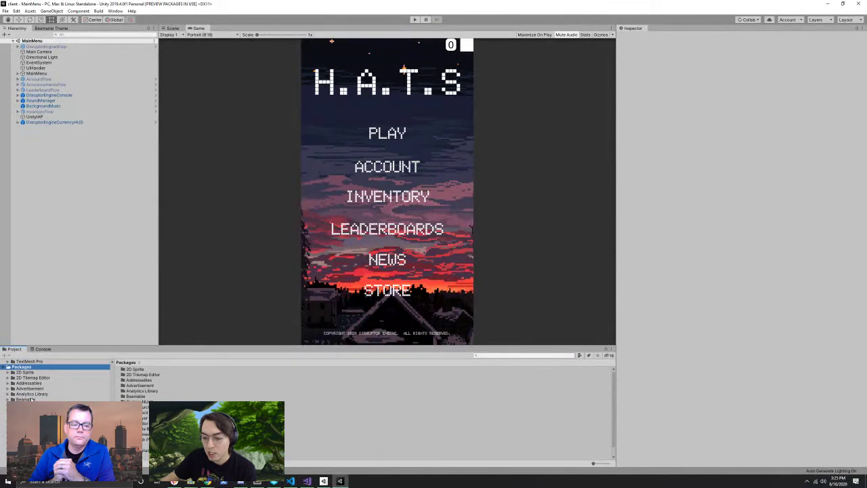
pyautogui.click(26, 399)
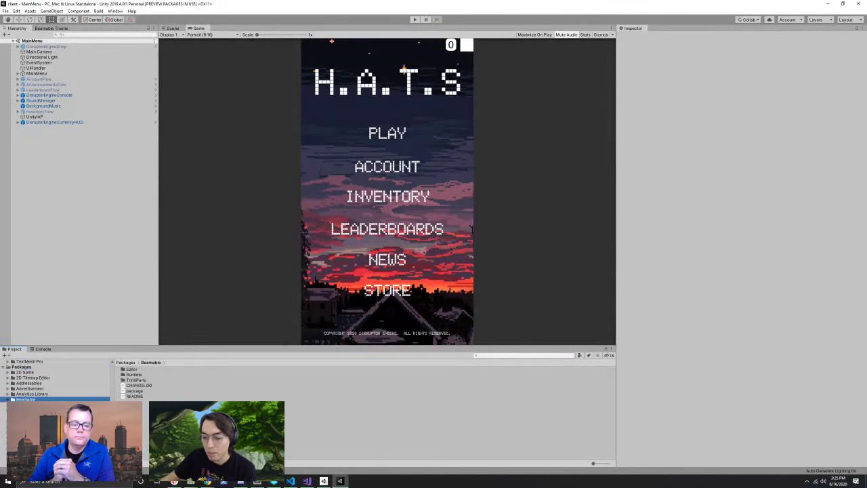
pyautogui.click(115, 11)
pyautogui.click(162, 81)
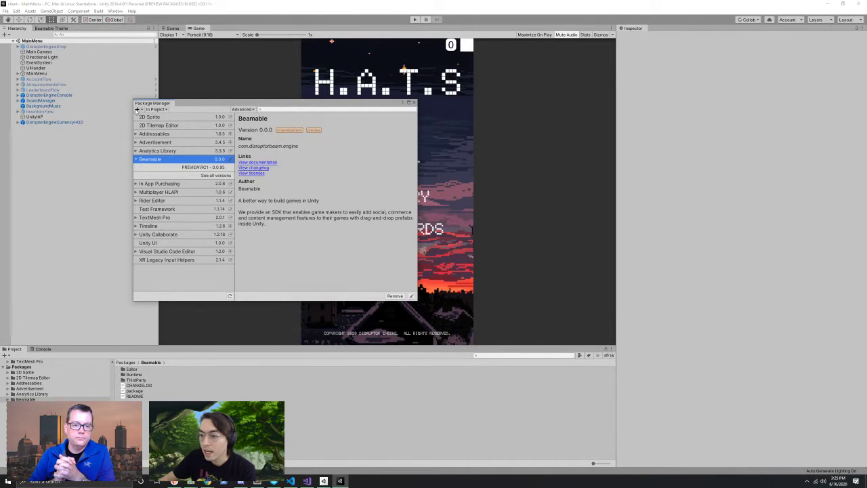
# Step: Check the add-package options, close Package Manager, and look through the Help menu
pyautogui.click(143, 109)
pyautogui.click(203, 106)
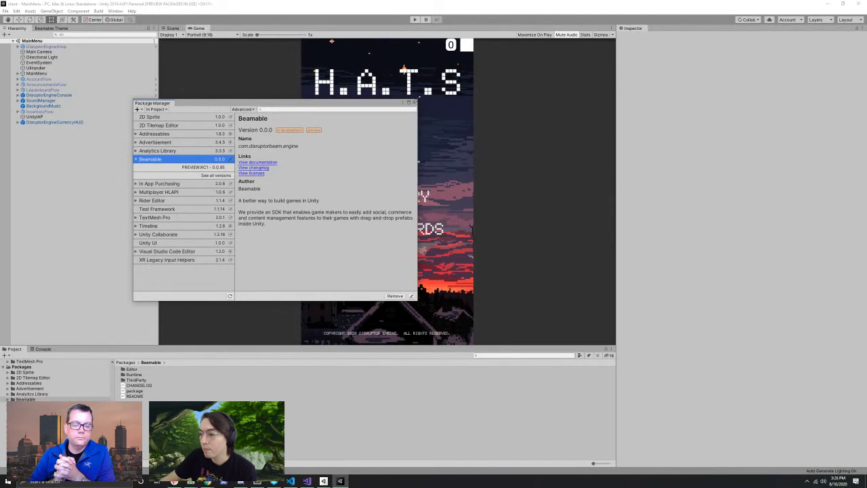
pyautogui.click(413, 103)
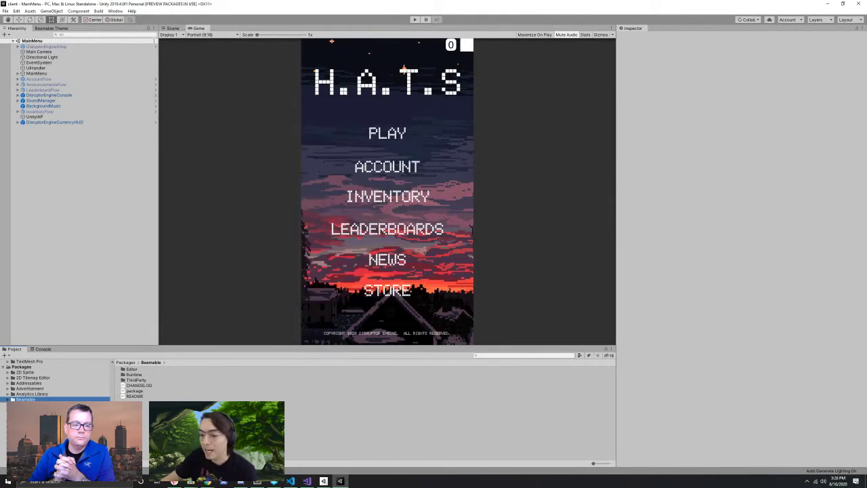
pyautogui.click(132, 11)
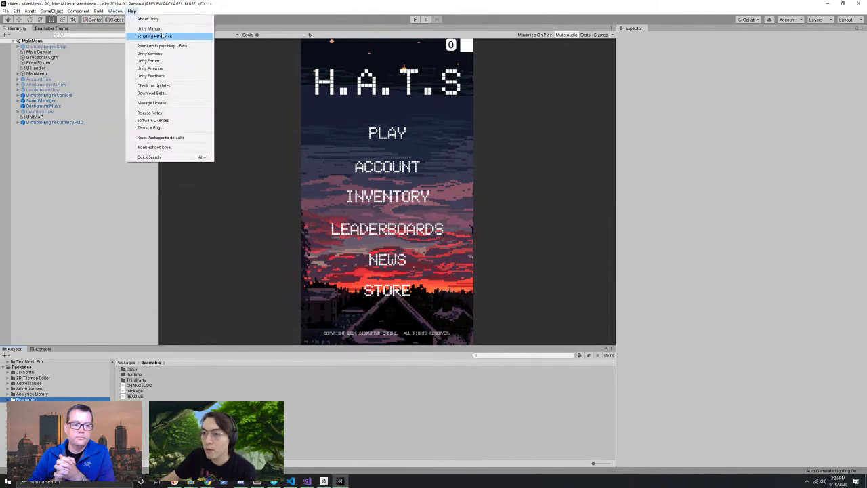
# Step: Open the Toolbox from Window > Beamable and expand COMMERCE to reveal Store Flow
pyautogui.moveTo(115, 11)
pyautogui.moveTo(153, 54)
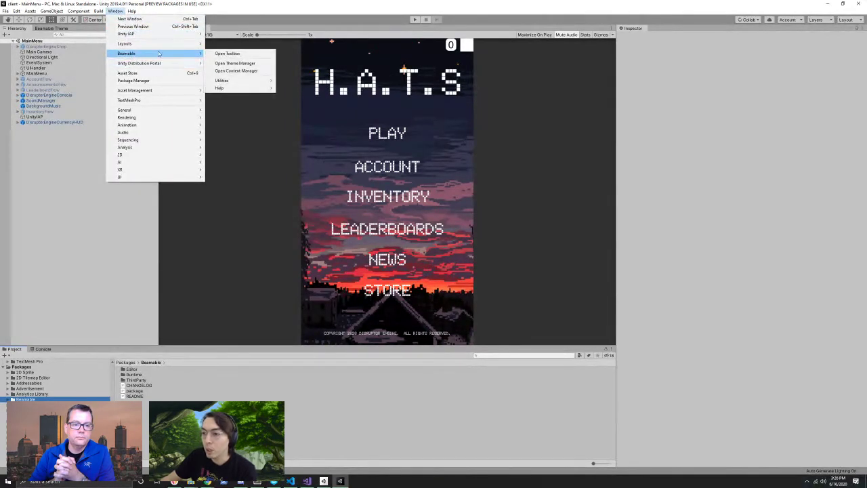
pyautogui.click(223, 54)
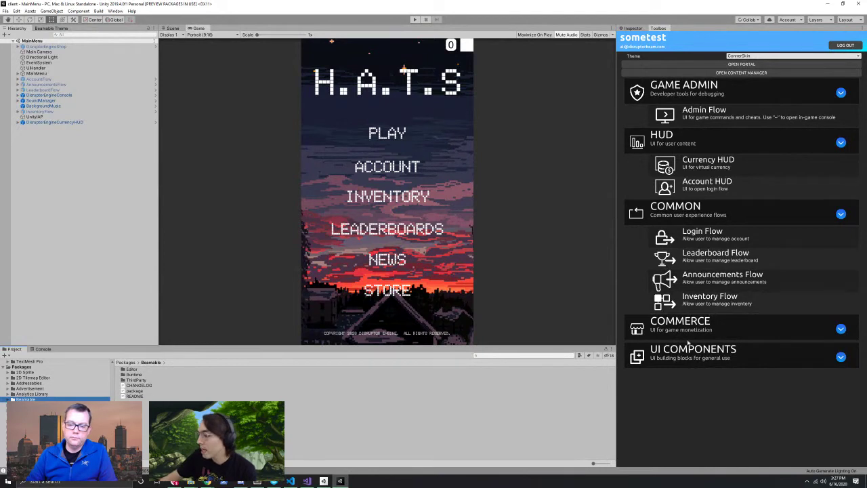
pyautogui.click(717, 330)
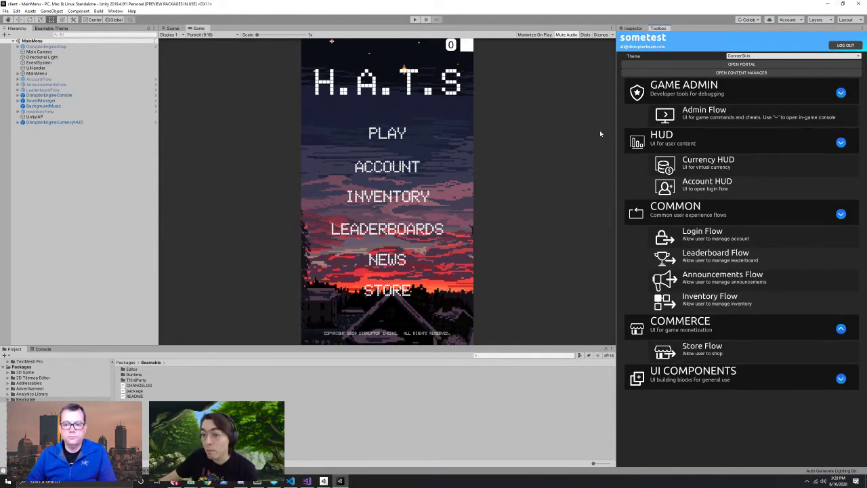
# Step: Set a Hierarchy search filter, then enter Play mode to run H.A.T.S
pyautogui.click(56, 34)
pyautogui.click(75, 40)
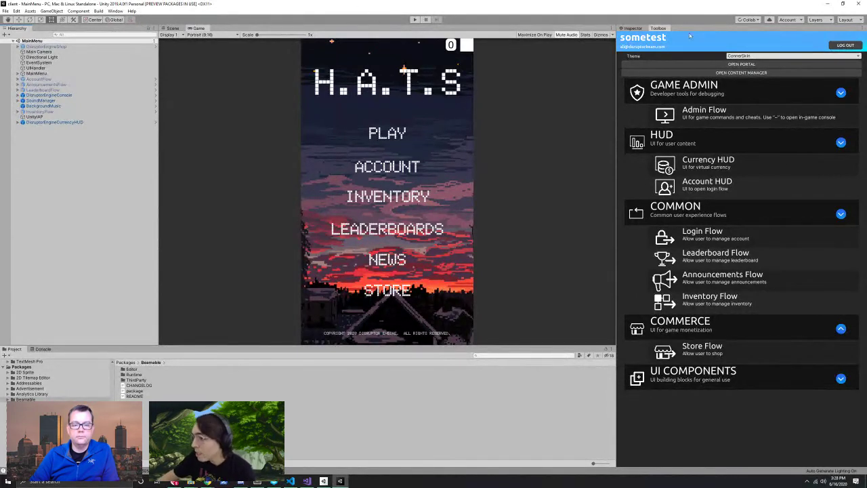
pyautogui.click(414, 19)
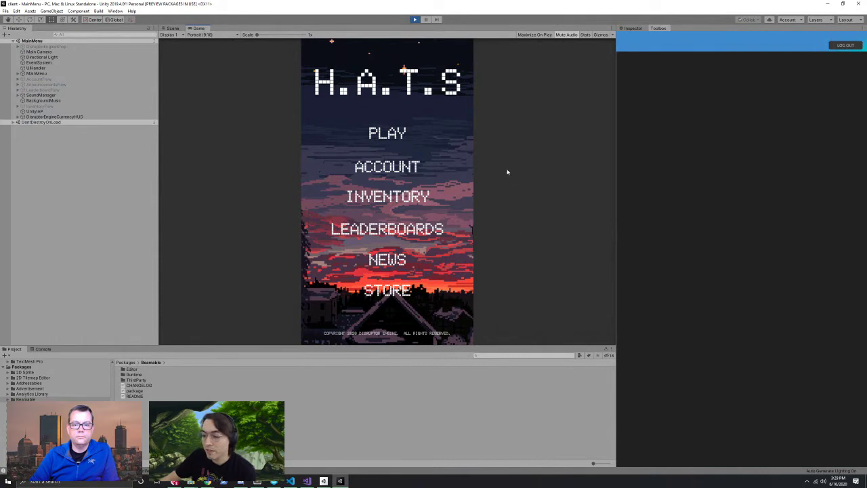
# Step: Show the Console log and open the in-game Your Account screen from ACCOUNT
pyautogui.click(42, 349)
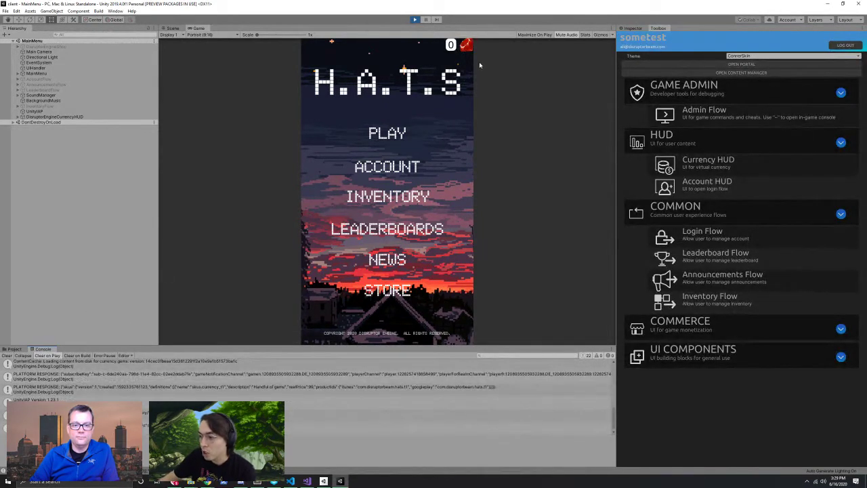
pyautogui.click(383, 167)
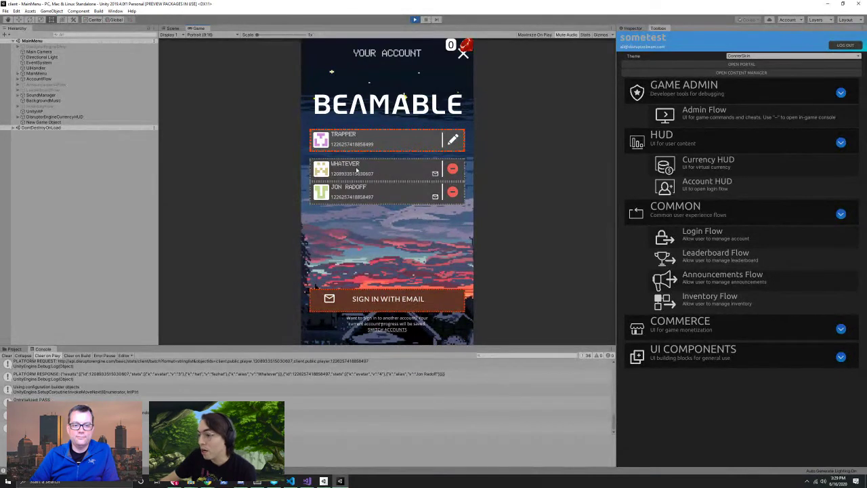
# Step: Load the WHATEVER account, then give it a new player name and the dark hooded avatar
pyautogui.click(403, 171)
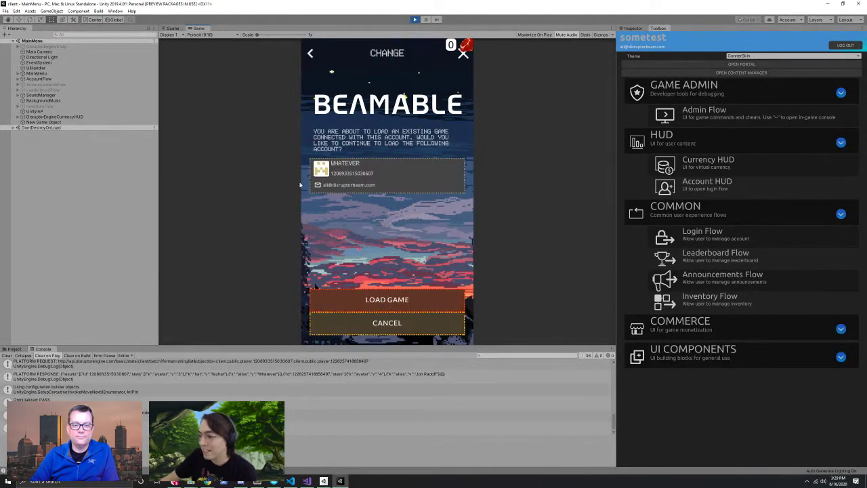
pyautogui.click(383, 296)
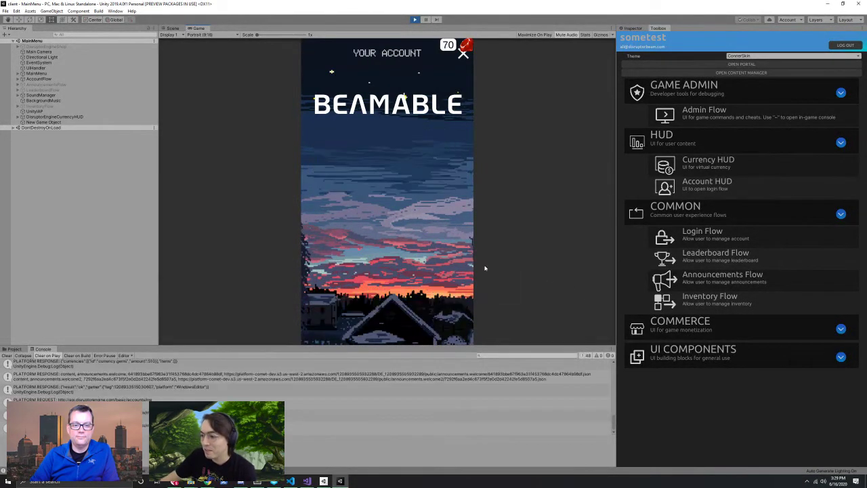
pyautogui.click(450, 139)
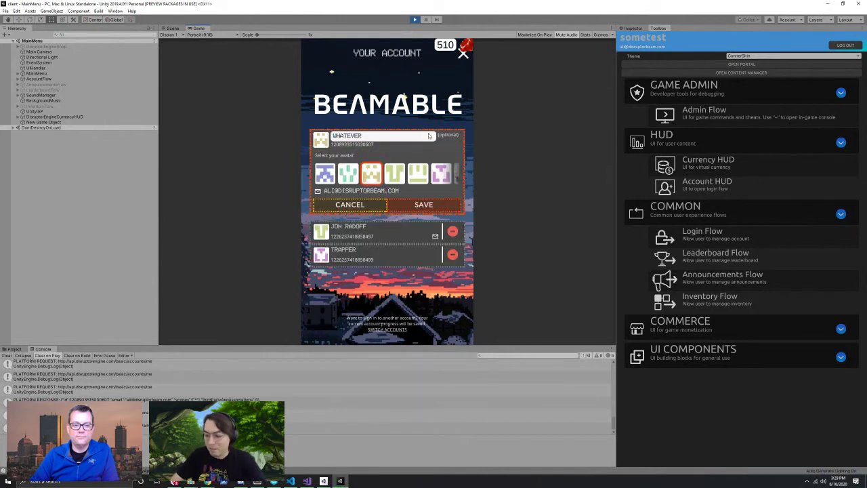
pyautogui.doubleClick(384, 136)
pyautogui.write('ALI')
pyautogui.scroll(-1, 389, 183)
pyautogui.click(427, 174)
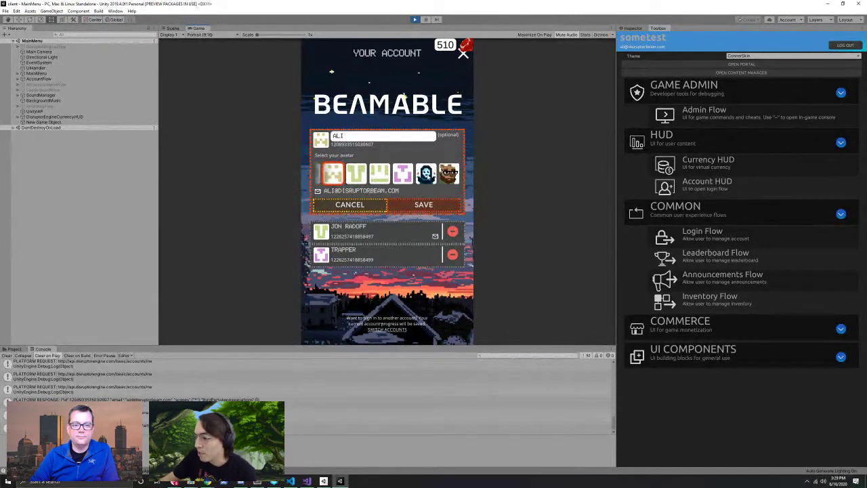
pyautogui.click(431, 205)
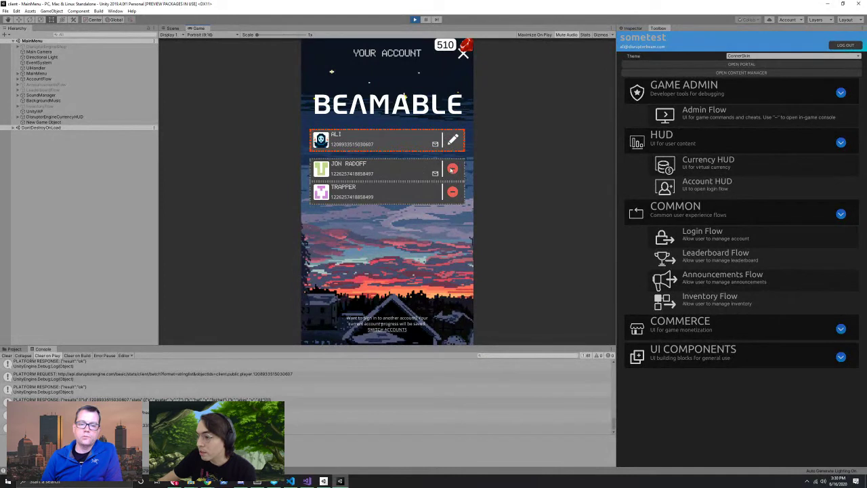
# Step: Remove one saved account, load TRAPPER's game, and remove the email-linked account
pyautogui.click(452, 170)
pyautogui.click(447, 170)
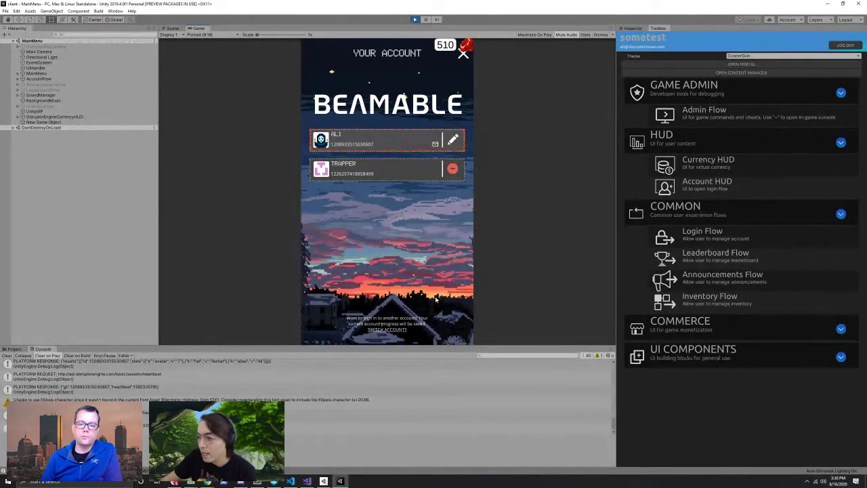
pyautogui.click(411, 172)
pyautogui.click(422, 300)
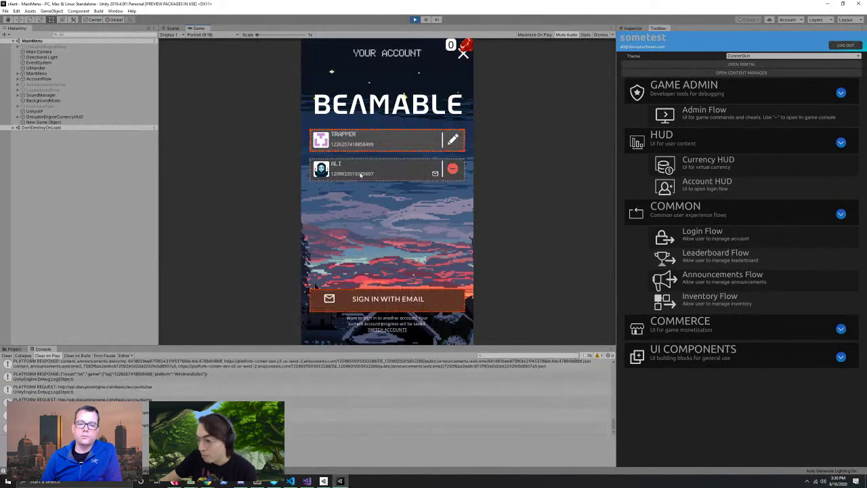
pyautogui.click(452, 170)
pyautogui.click(450, 169)
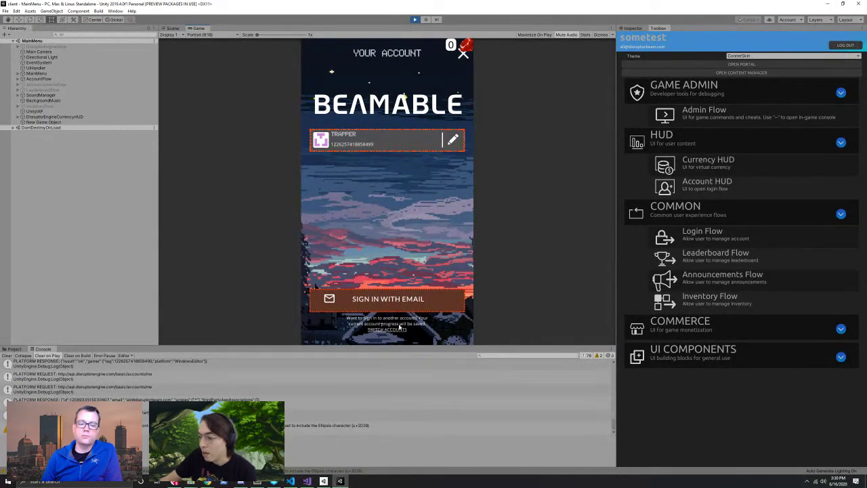
pyautogui.click(394, 300)
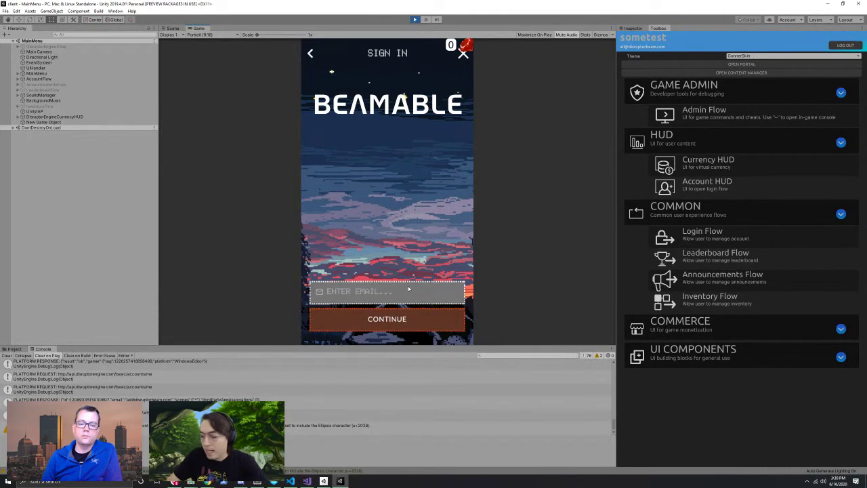
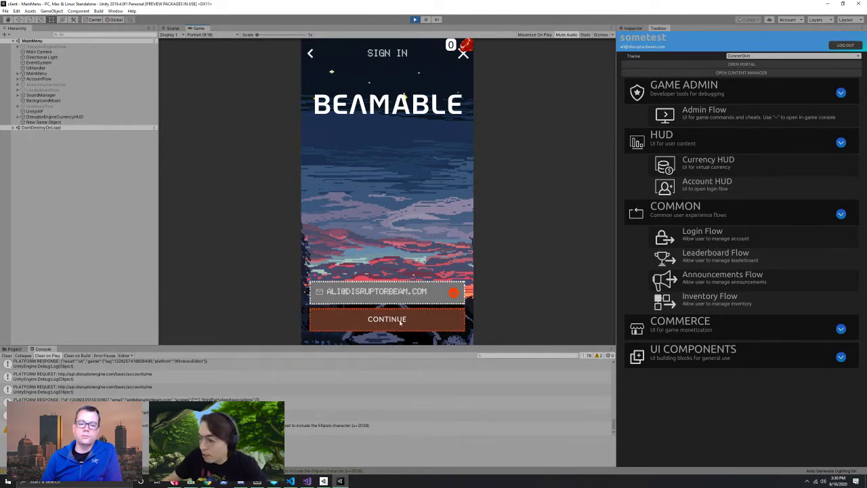
# Step: Sign in with the account's email and password, then load its game
pyautogui.click(400, 322)
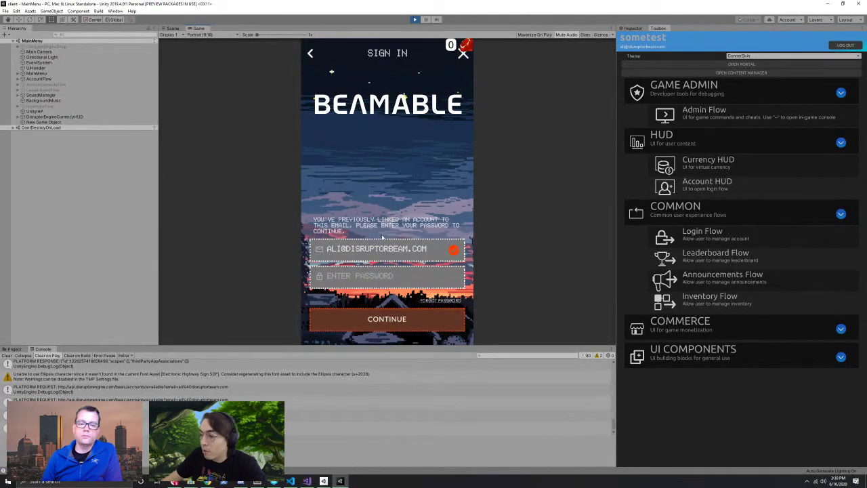
pyautogui.click(382, 281)
pyautogui.write('*********')
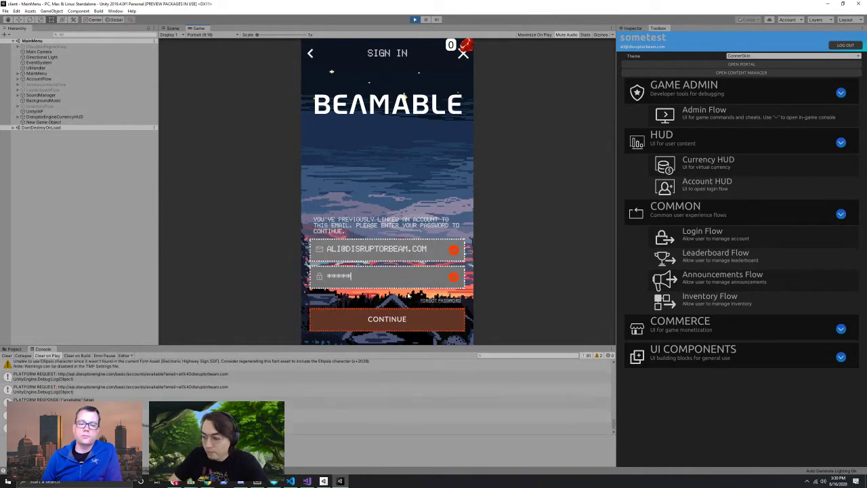
pyautogui.click(397, 328)
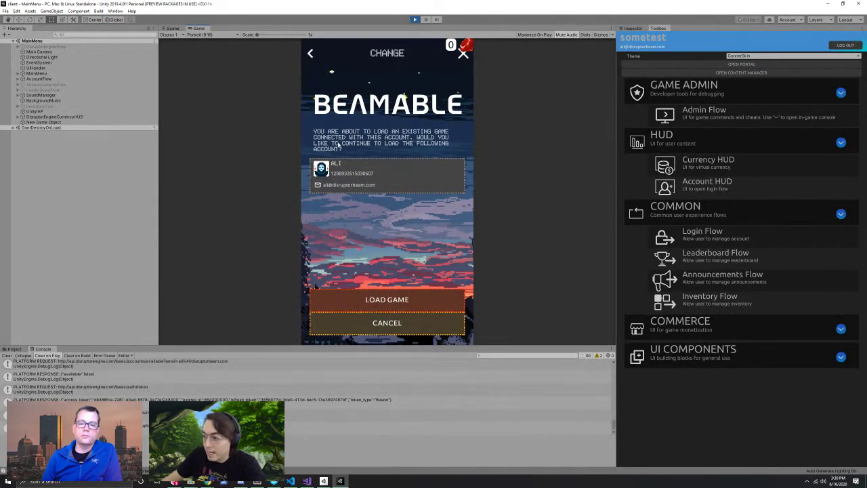
pyautogui.click(391, 299)
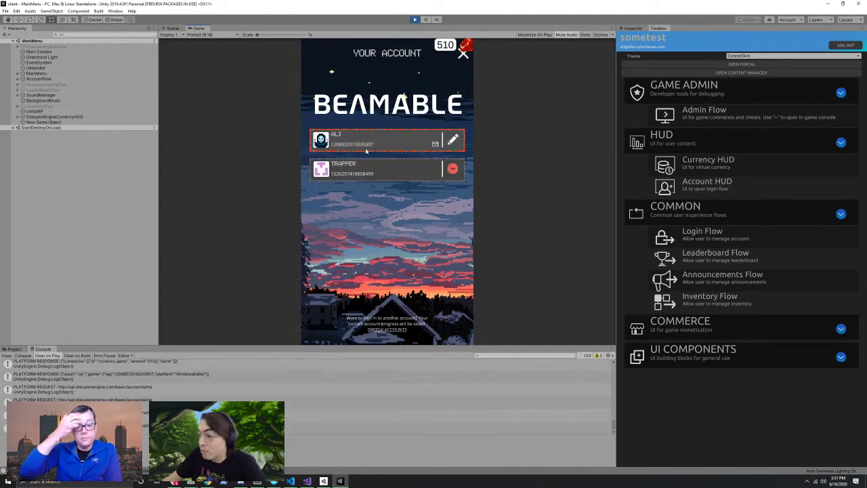
# Step: Create a fresh ANONYMOUS player through Switch Accounts > New Account
pyautogui.click(387, 329)
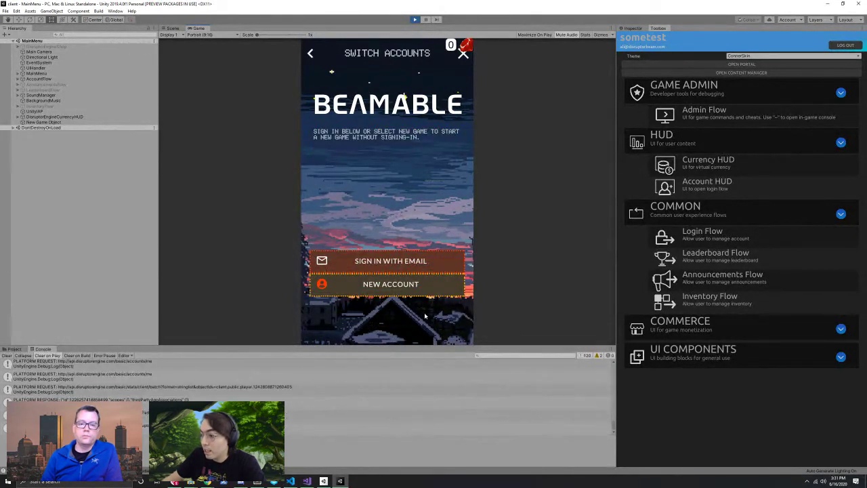
pyautogui.scroll(-1, 218, 372)
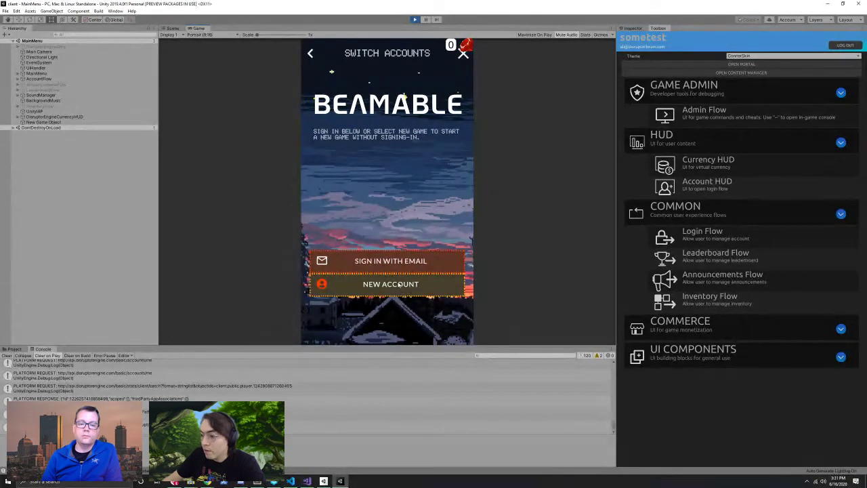
pyautogui.click(393, 257)
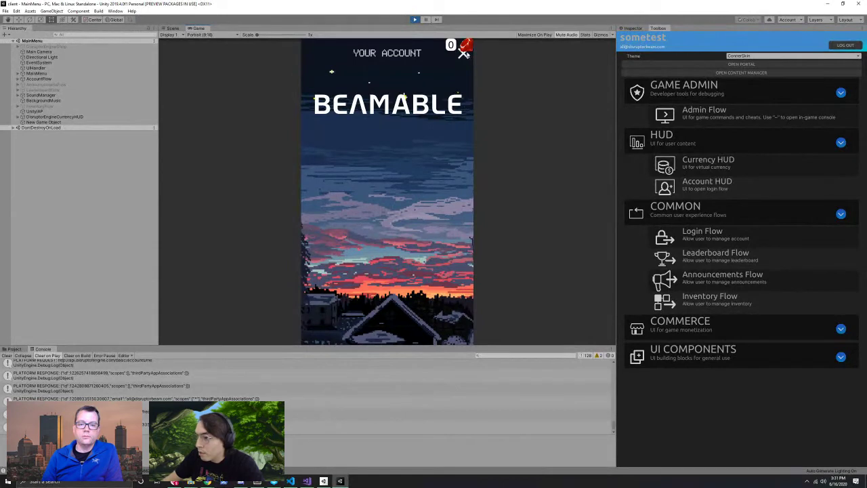
pyautogui.click(463, 55)
# Step: Reopen the account screen and save the name JOHNNY BOY with the brown bear avatar
pyautogui.click(395, 164)
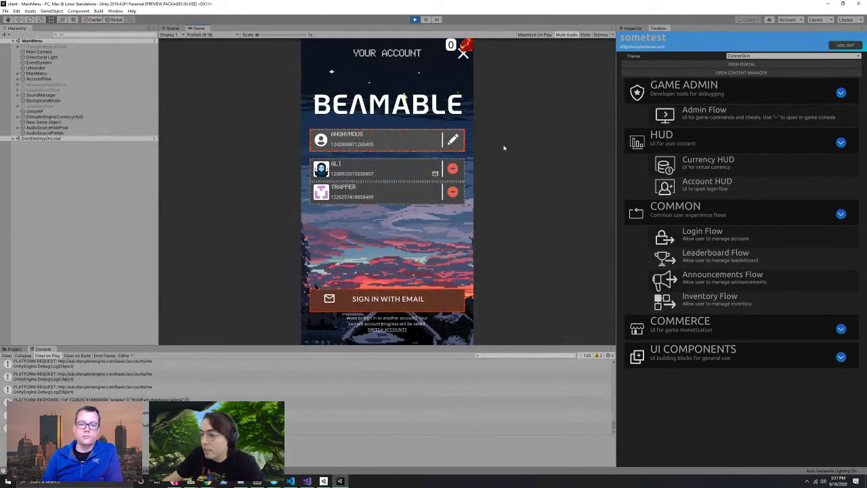
pyautogui.click(453, 140)
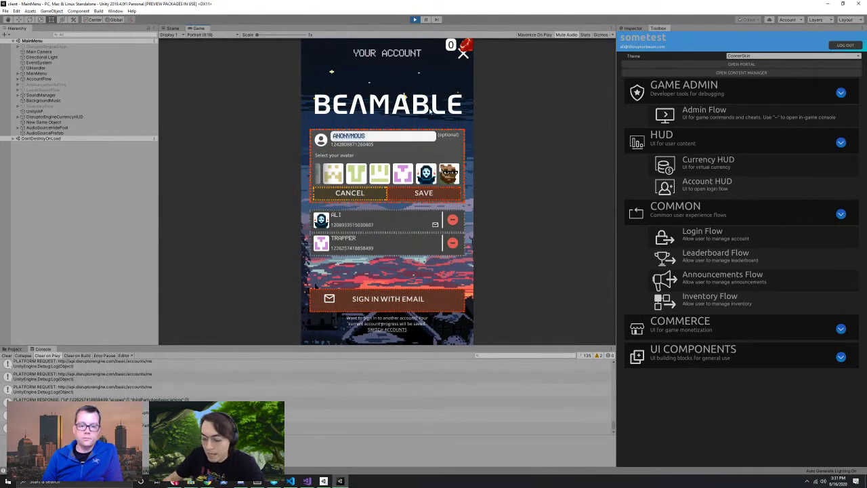
pyautogui.write('JO')
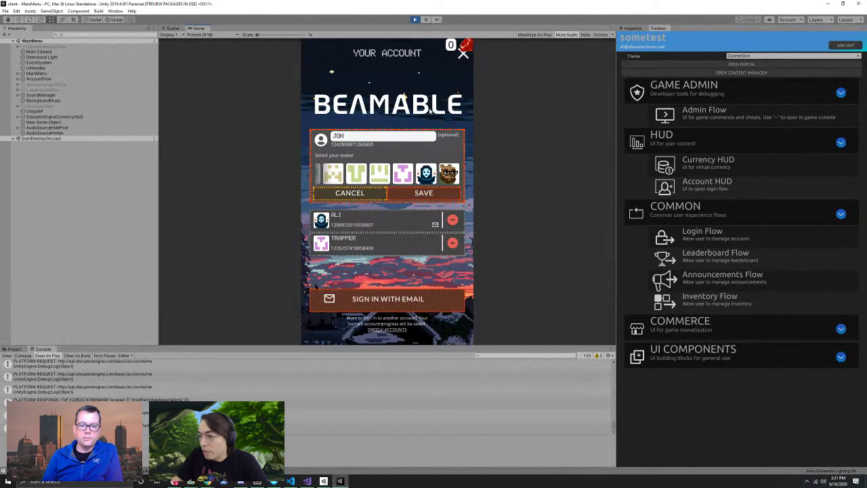
pyautogui.write('HNNY BOY')
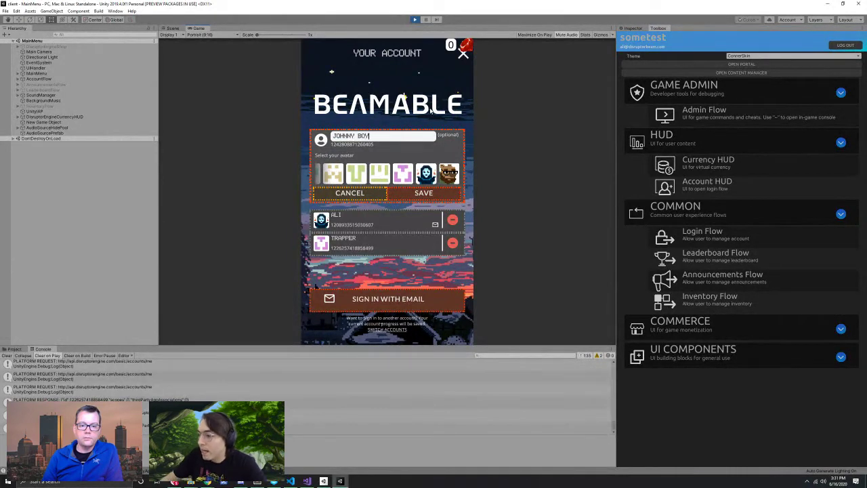
pyautogui.click(448, 173)
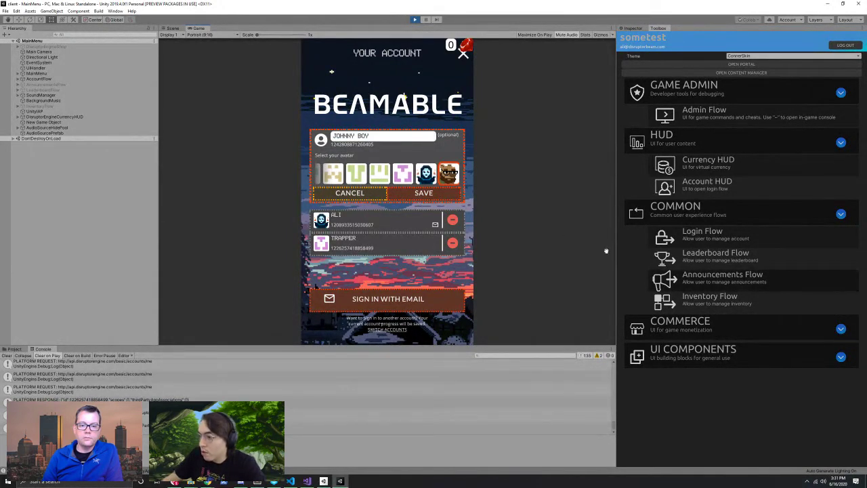
pyautogui.click(446, 195)
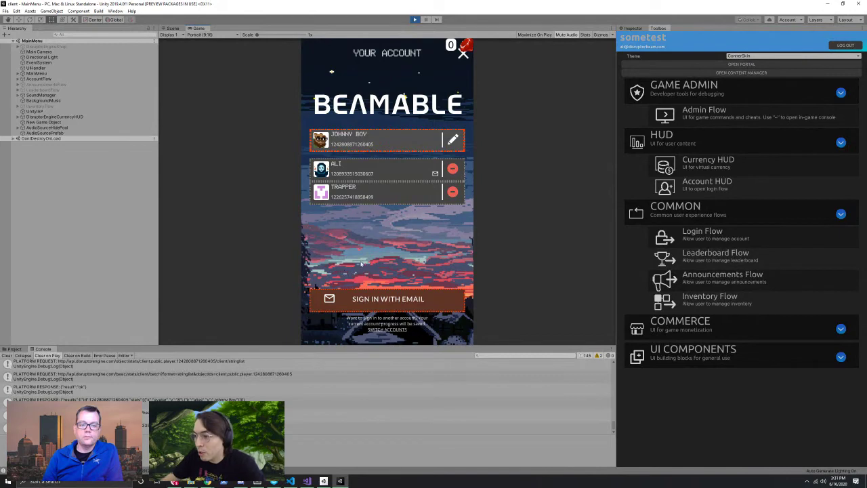
pyautogui.click(115, 11)
pyautogui.click(193, 81)
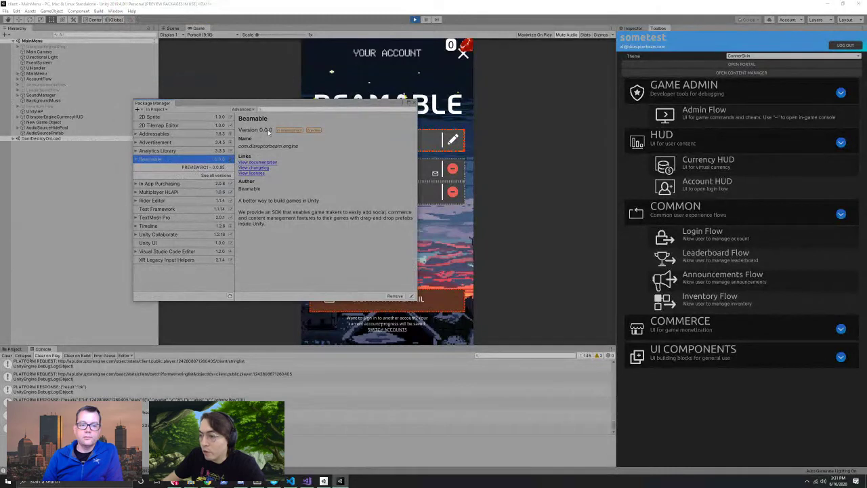
pyautogui.click(196, 168)
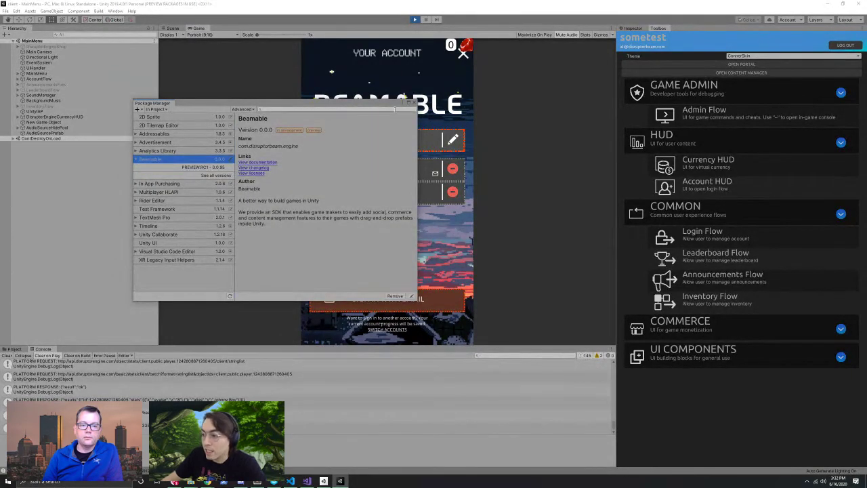
pyautogui.click(411, 103)
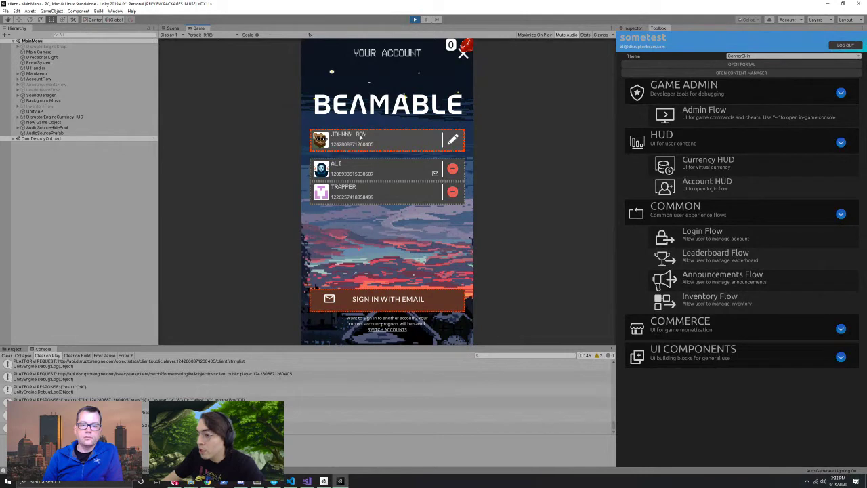